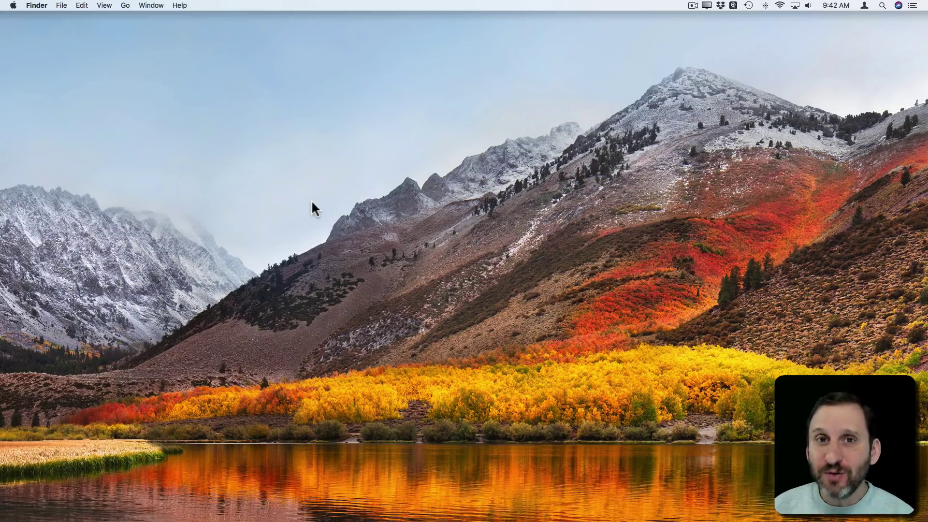
Open Launchpad and hold the iPhoto icon so App Store apps show delete badges
mouse_move(242, 513)
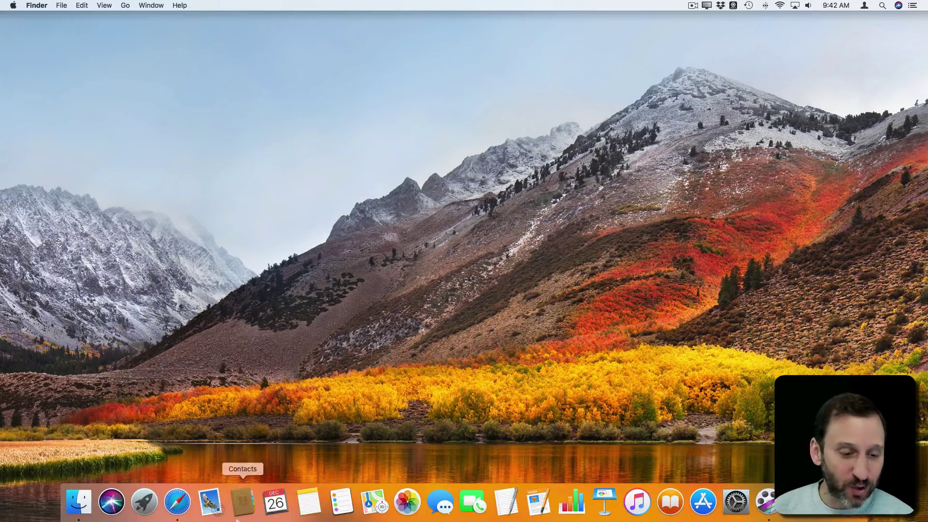
click(142, 505)
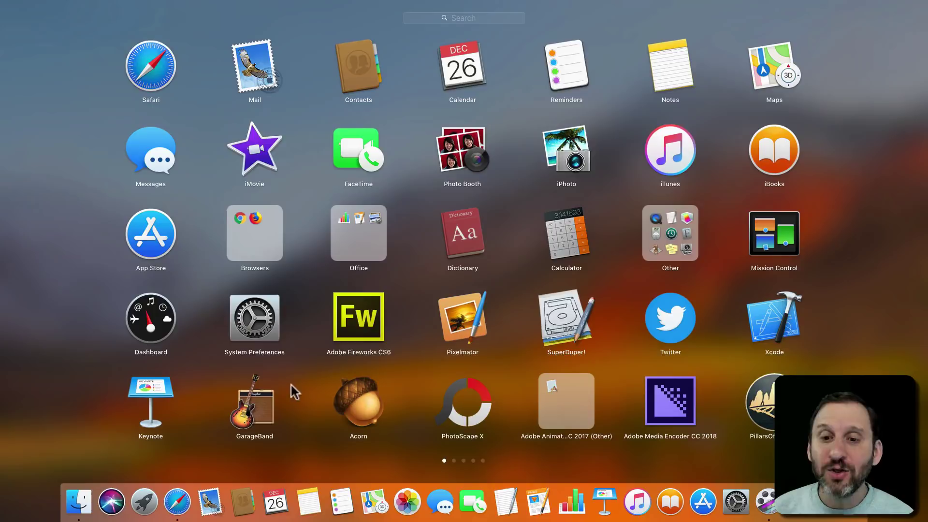
click(569, 156)
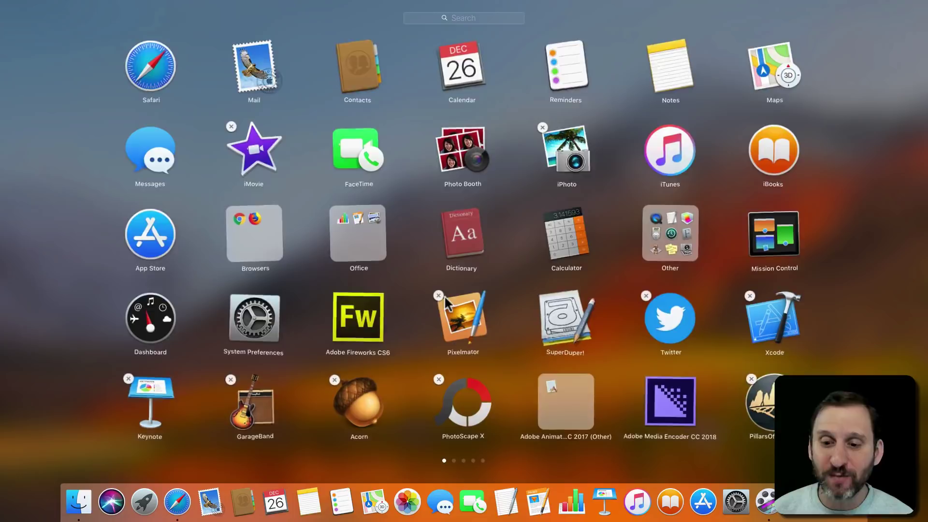
Browse between Launchpad's pages, then click an empty area to stop the icons jiggling
scroll(445, 299, right, 5)
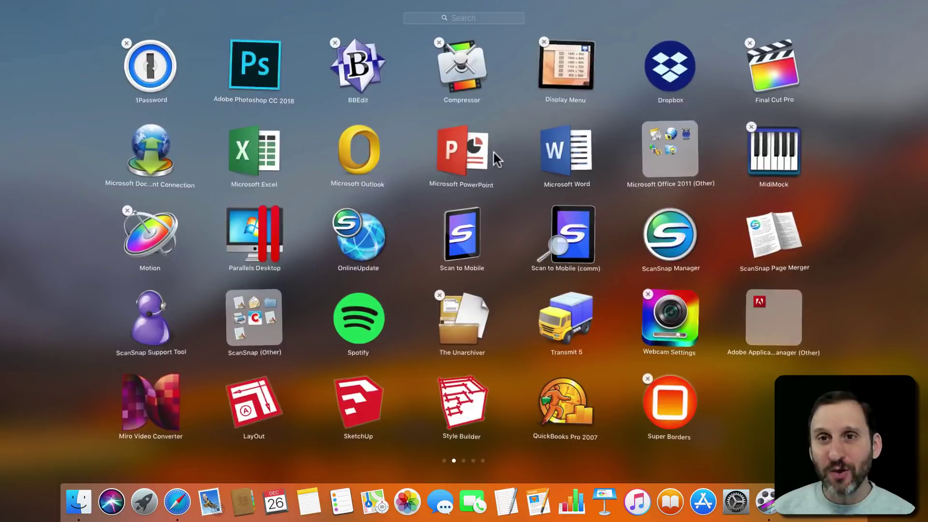
scroll(492, 150, left, 3)
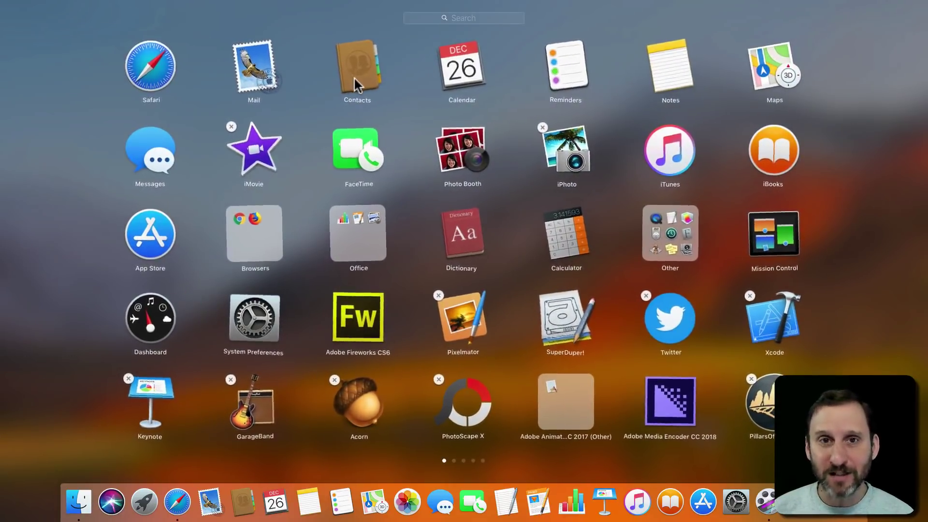
scroll(523, 137, right, 3)
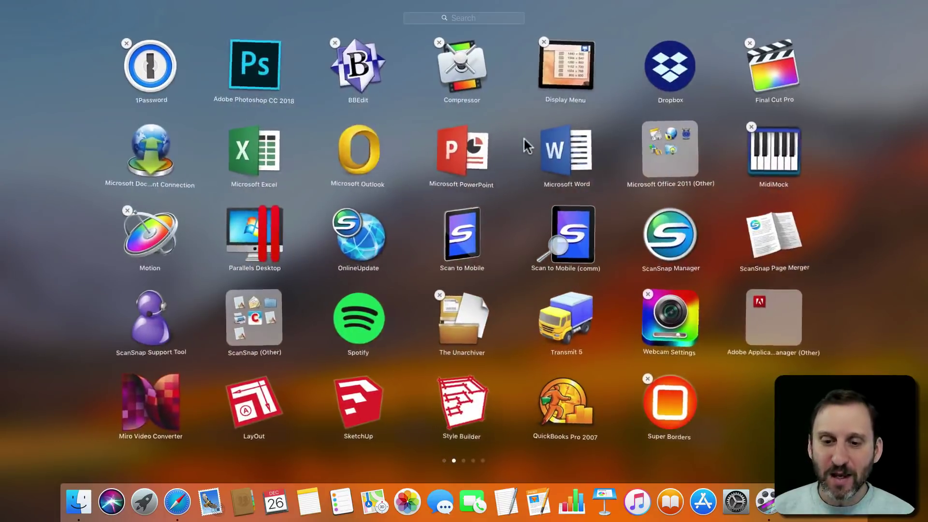
click(462, 129)
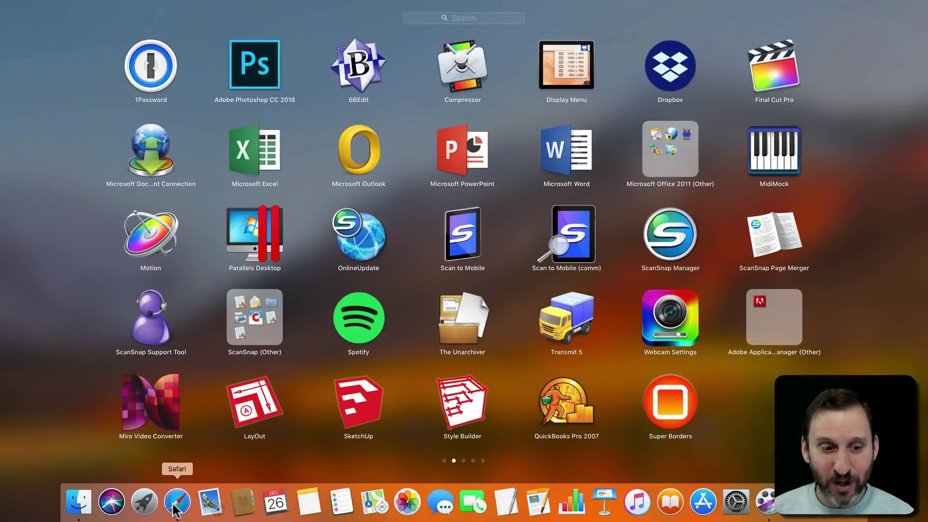
Switch to Finder and choose Go > Applications to show the 149-item Applications folder
click(81, 503)
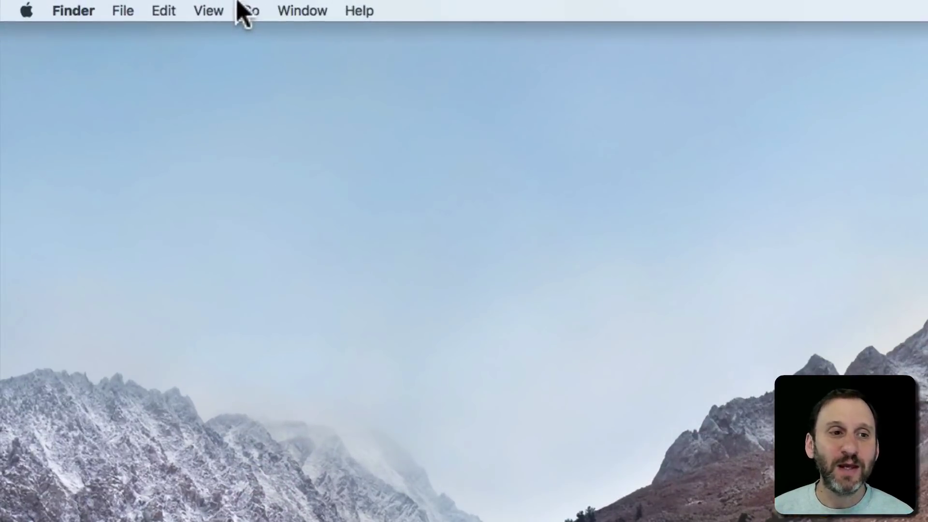
click(122, 6)
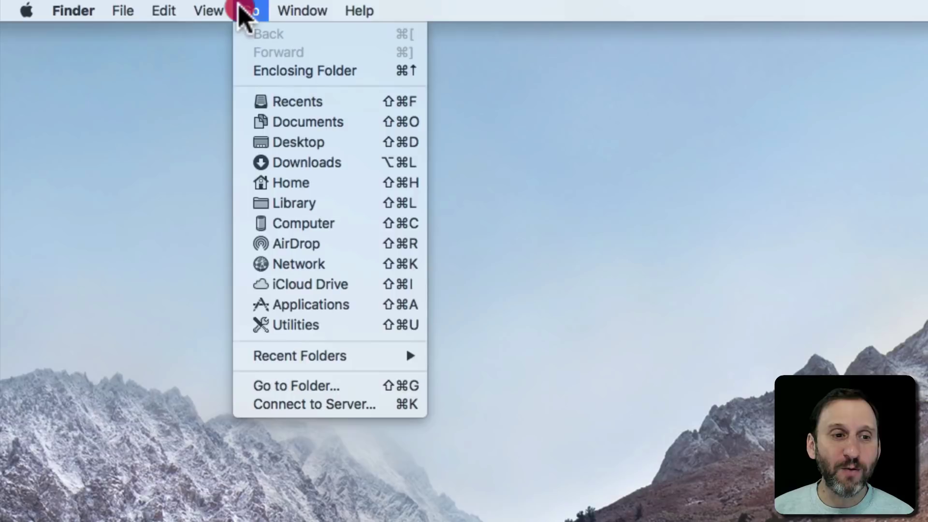
drag(241, 15, 299, 309)
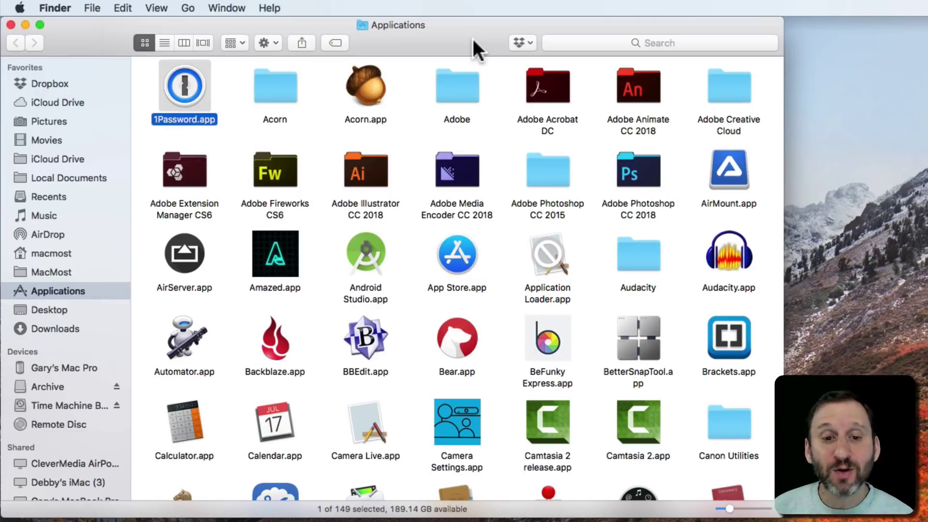
double_click(635, 176)
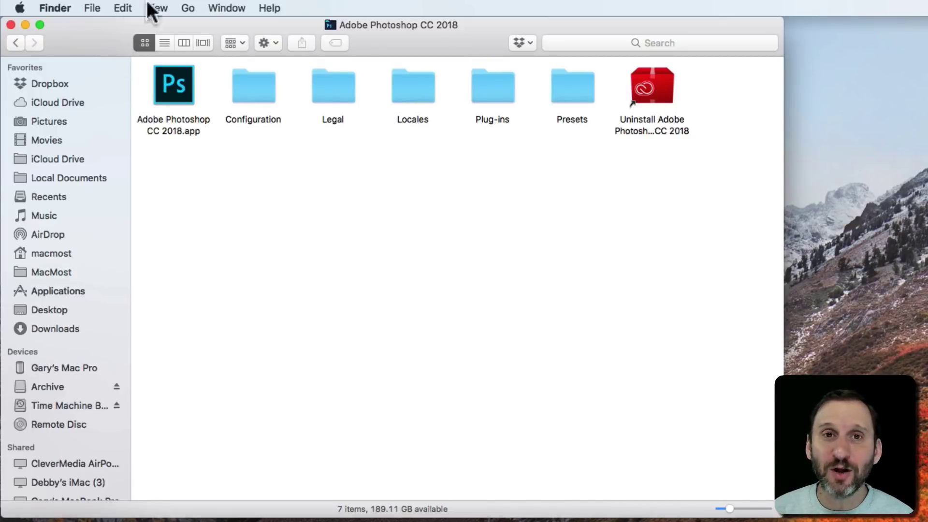
click(19, 42)
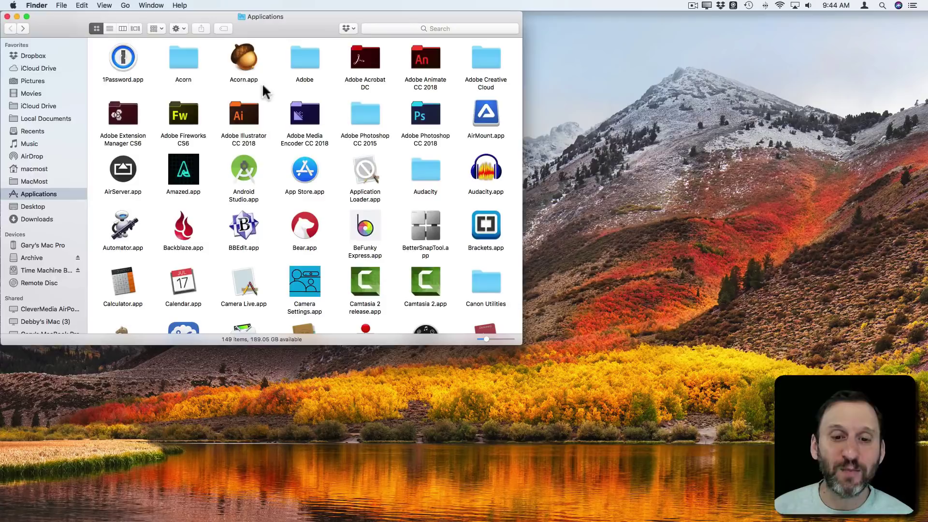
drag(485, 169, 823, 513)
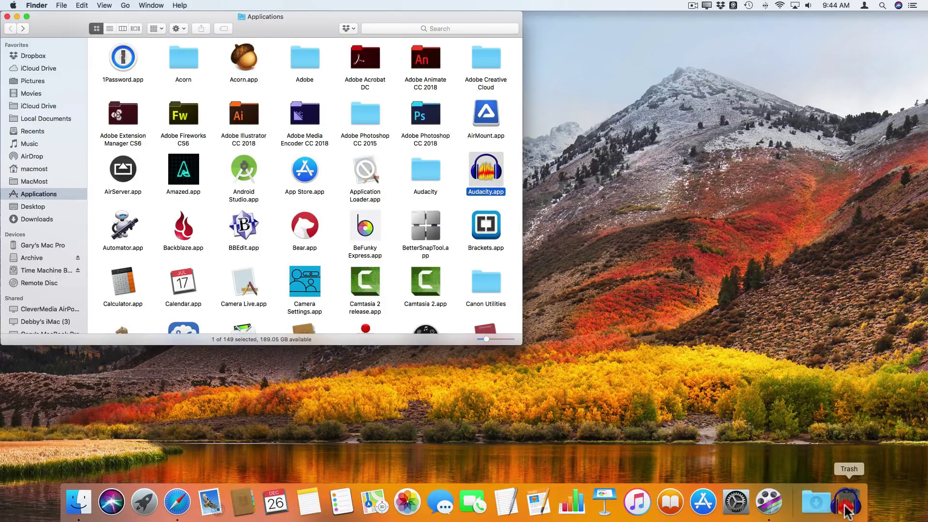
drag(845, 510, 483, 175)
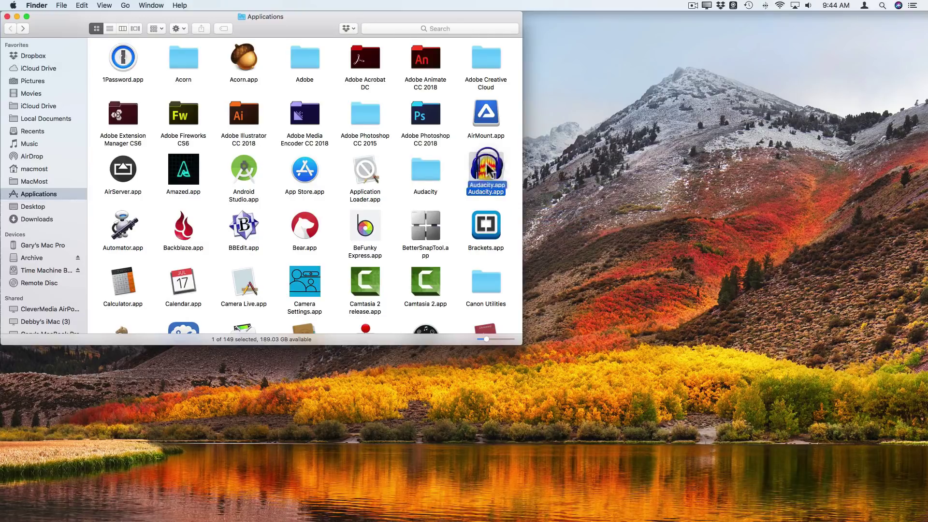
click(458, 168)
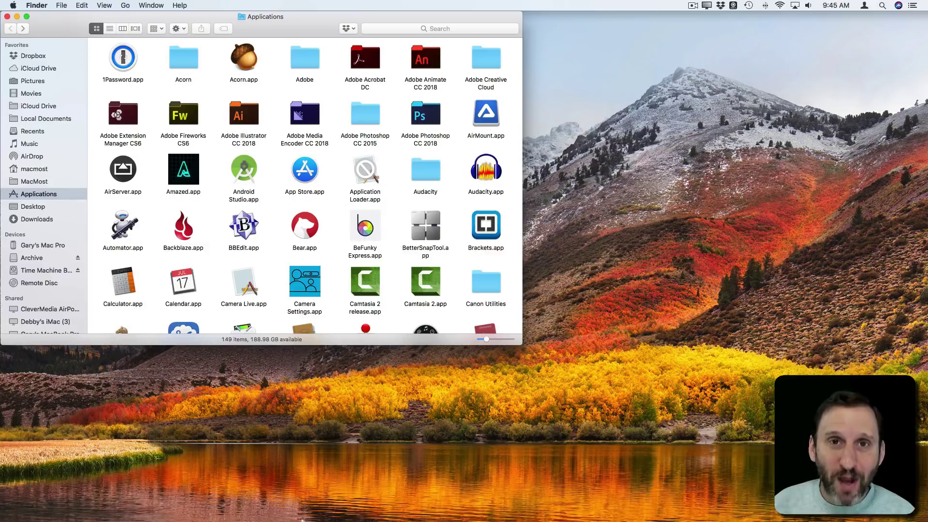
Bring Safari forward and scroll through the 'uninstall better touch tool' Google results
mouse_move(278, 520)
click(178, 503)
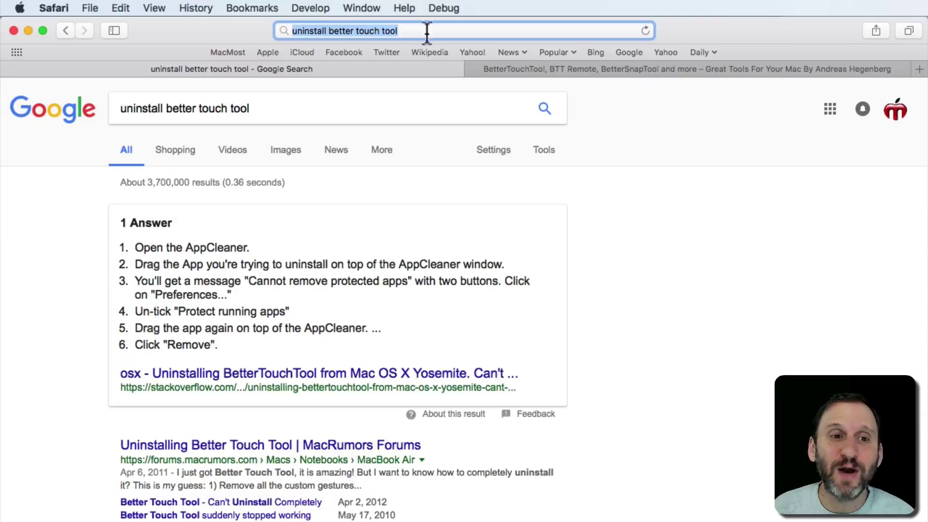
scroll(377, 456, down, 2)
scroll(376, 450, down, 3)
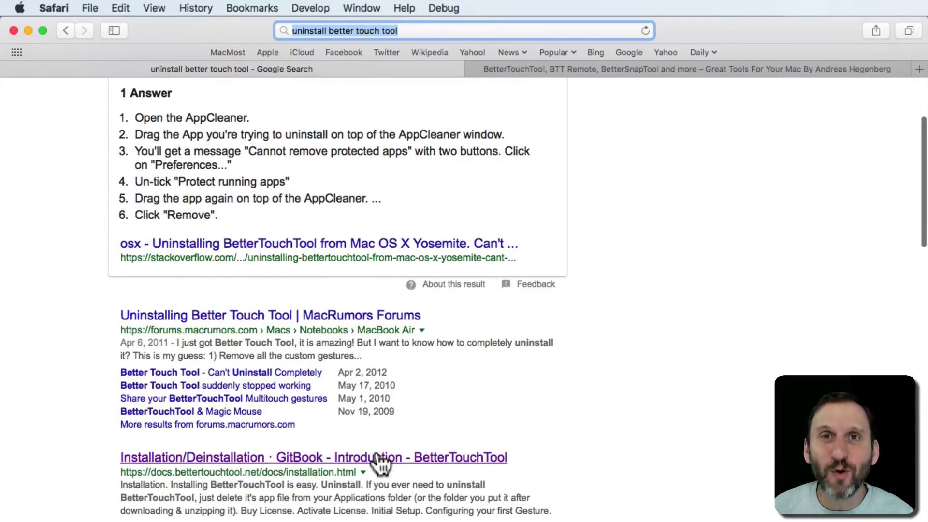
scroll(379, 460, down, 5)
scroll(379, 463, down, 2)
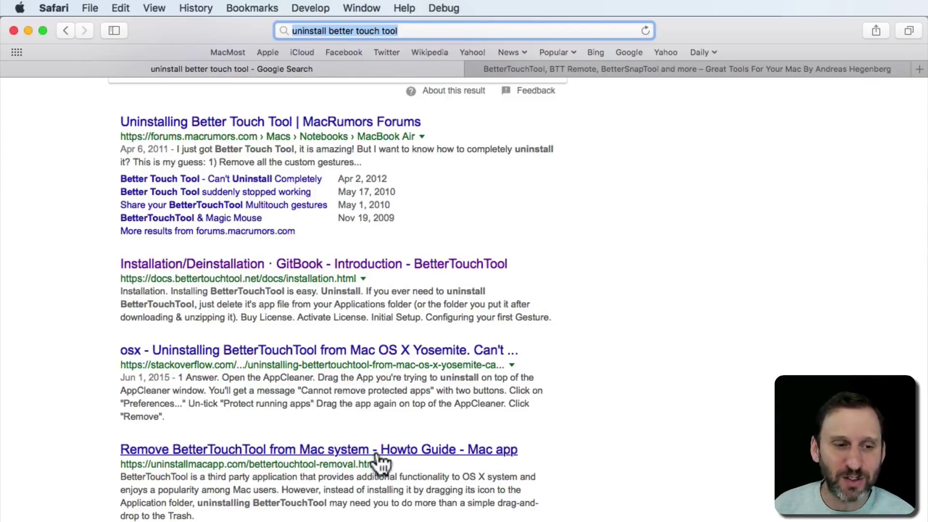
scroll(378, 459, down, 3)
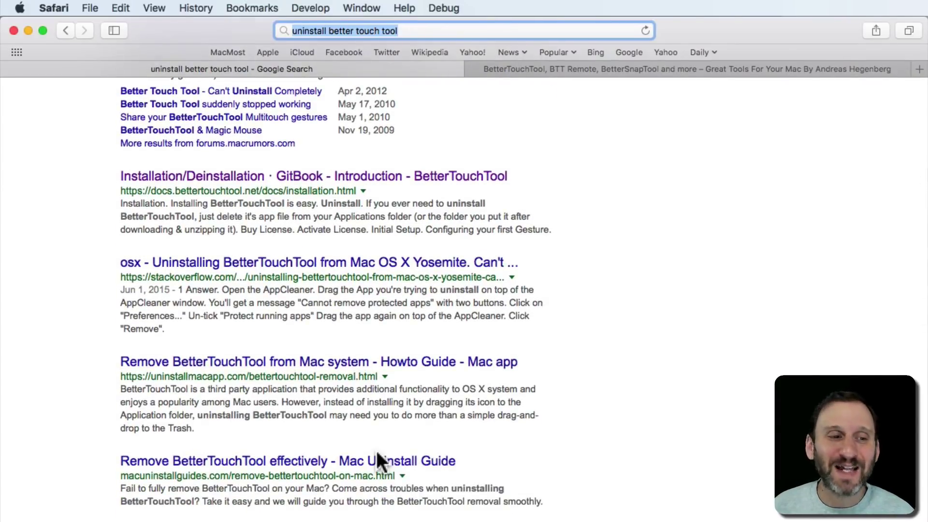
scroll(376, 451, down, 4)
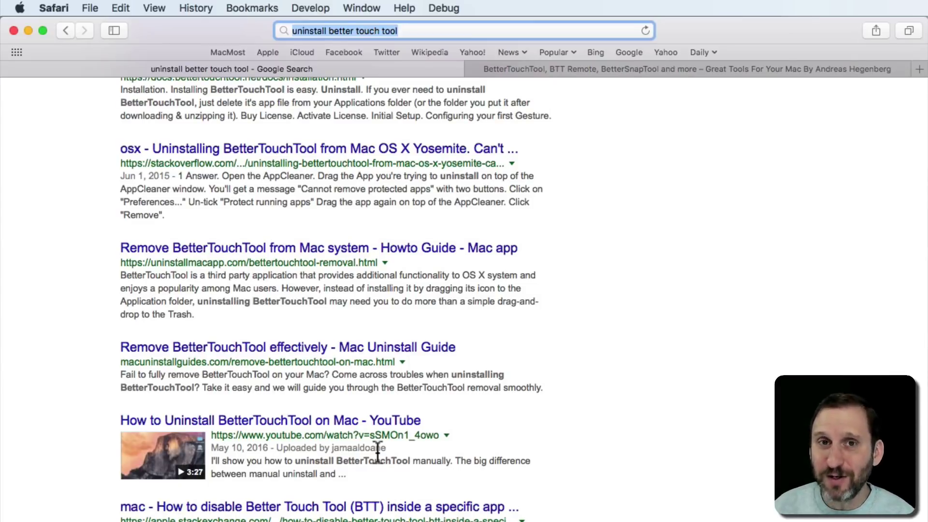
scroll(378, 452, up, 10)
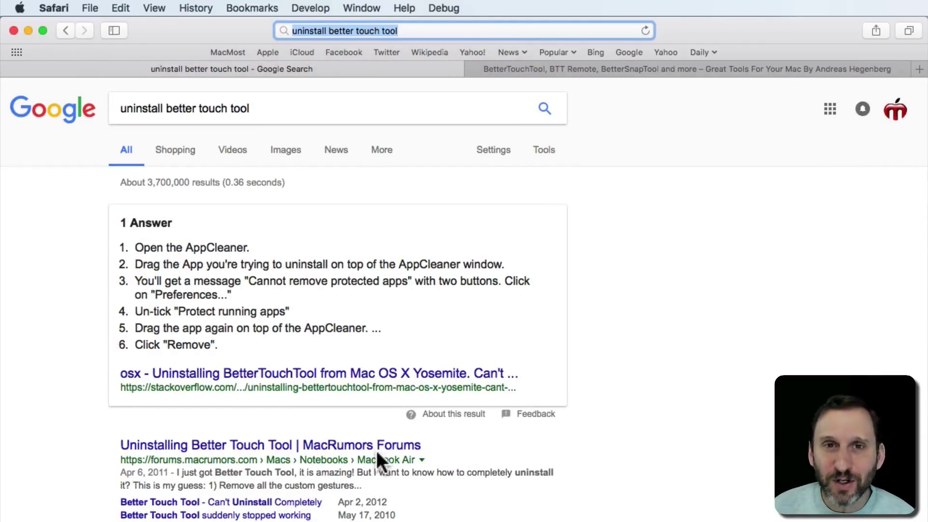
scroll(375, 454, down, 5)
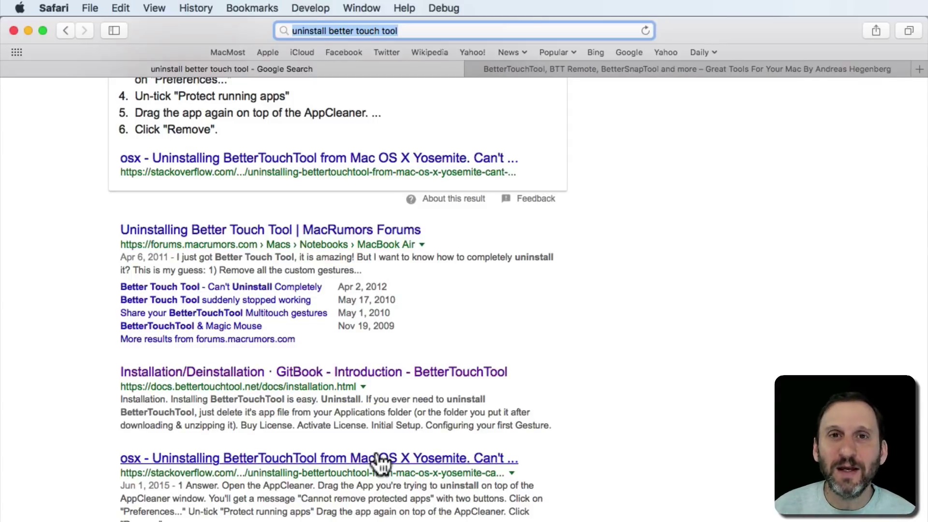
Open BetterTouchTool's Installation/Deinstallation documentation page, then put Launchpad's apps back into delete mode
click(646, 69)
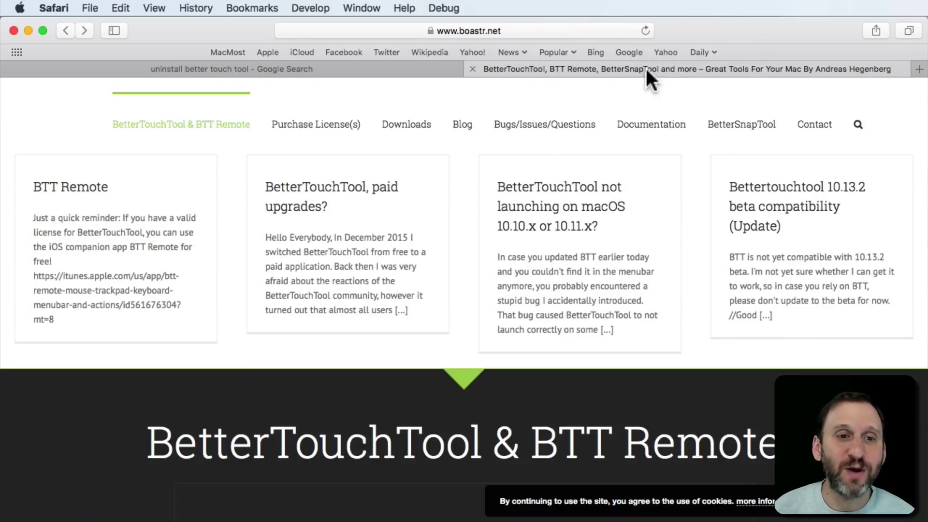
click(651, 124)
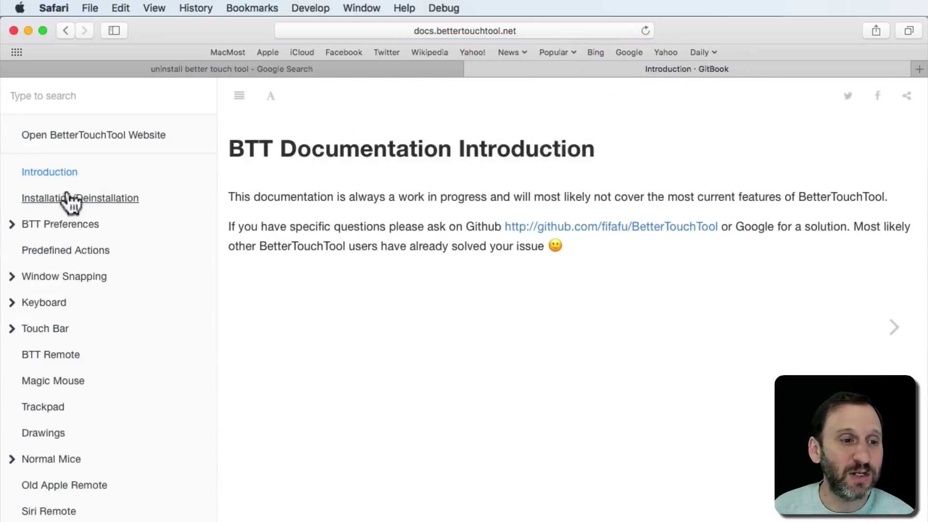
click(49, 198)
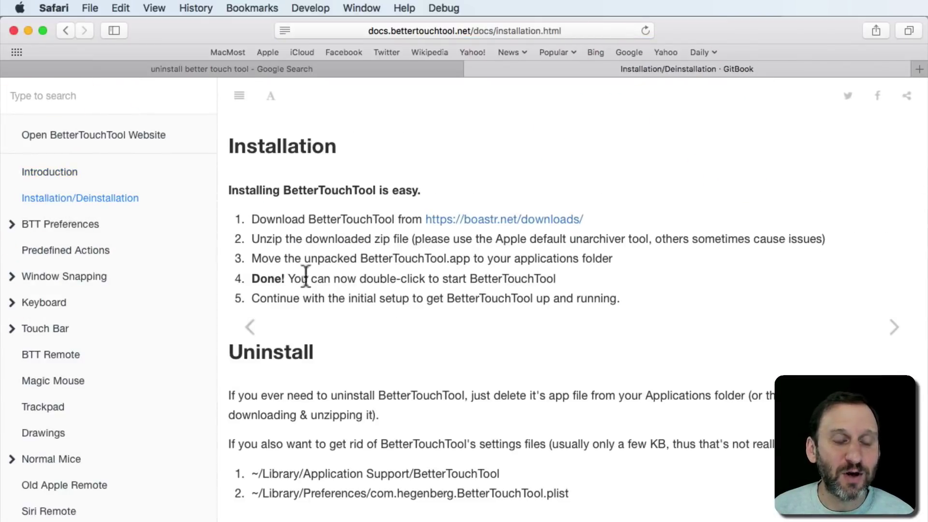
scroll(358, 357, down, 5)
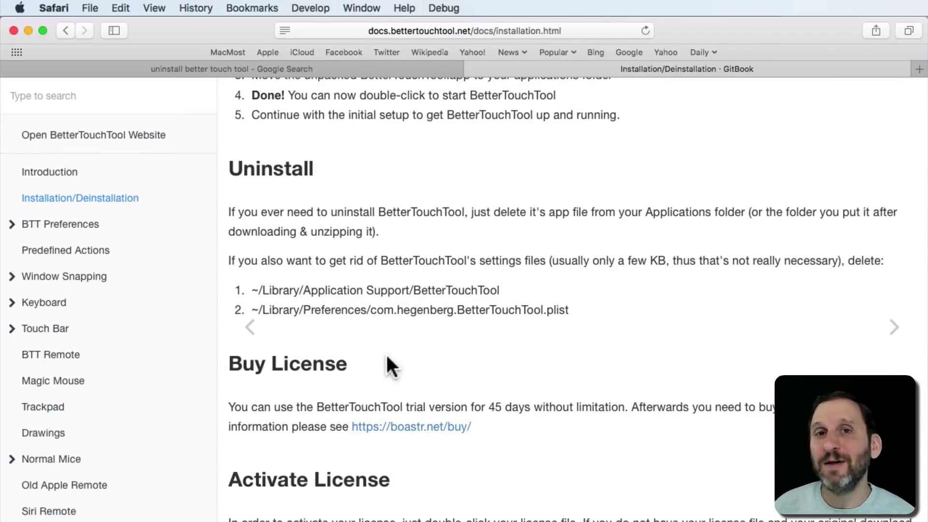
scroll(387, 358, up, 5)
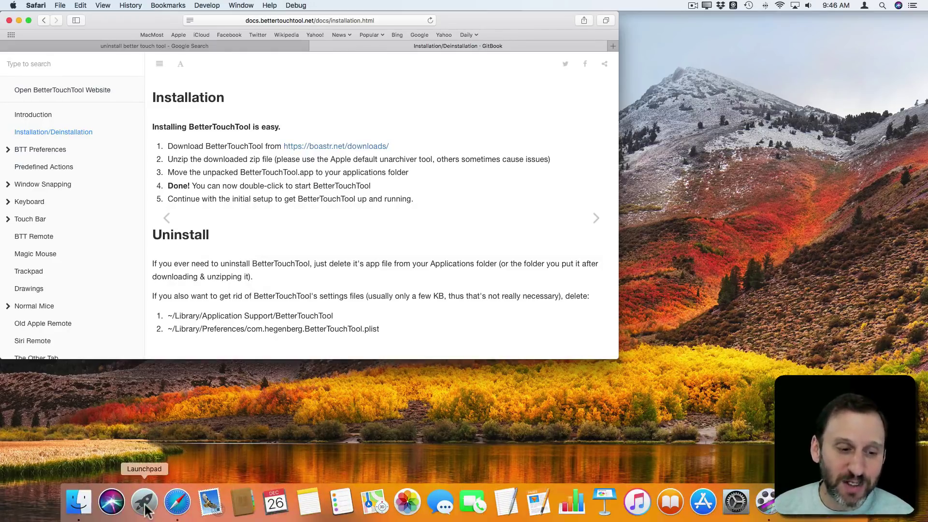
click(144, 502)
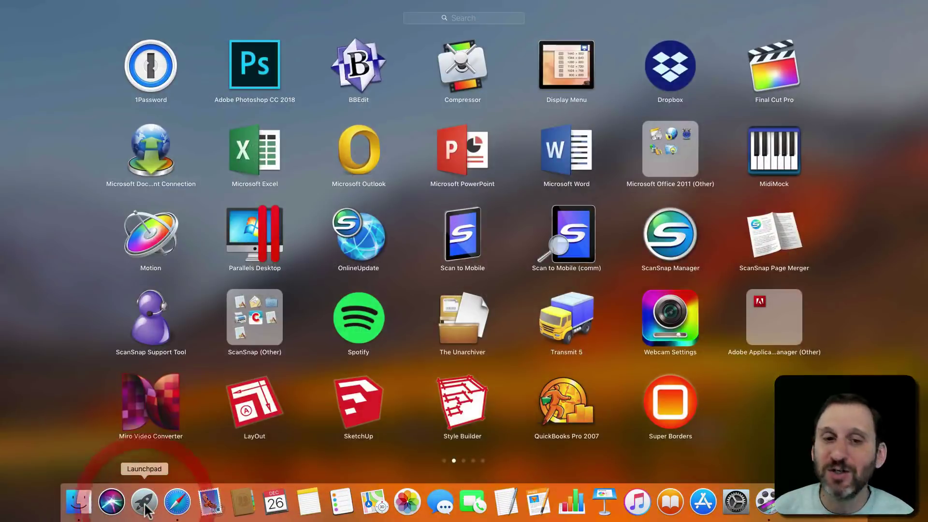
click(472, 236)
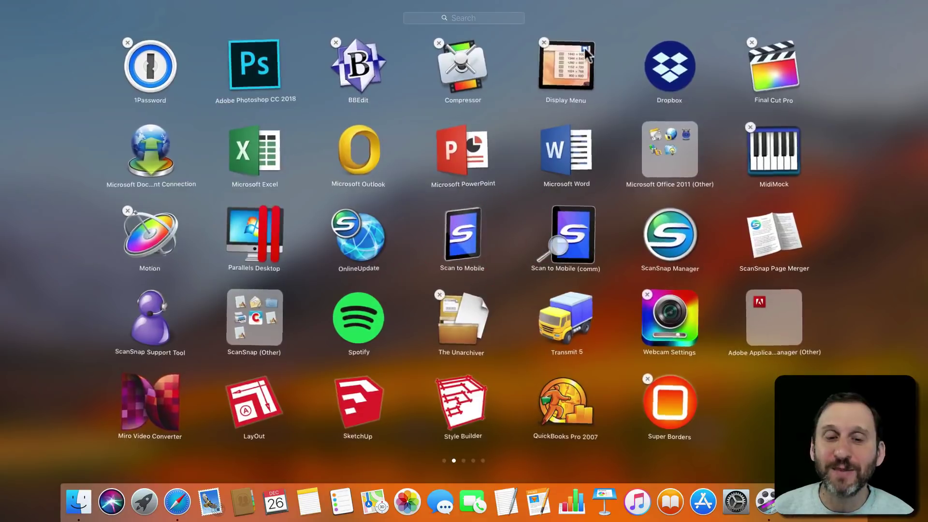